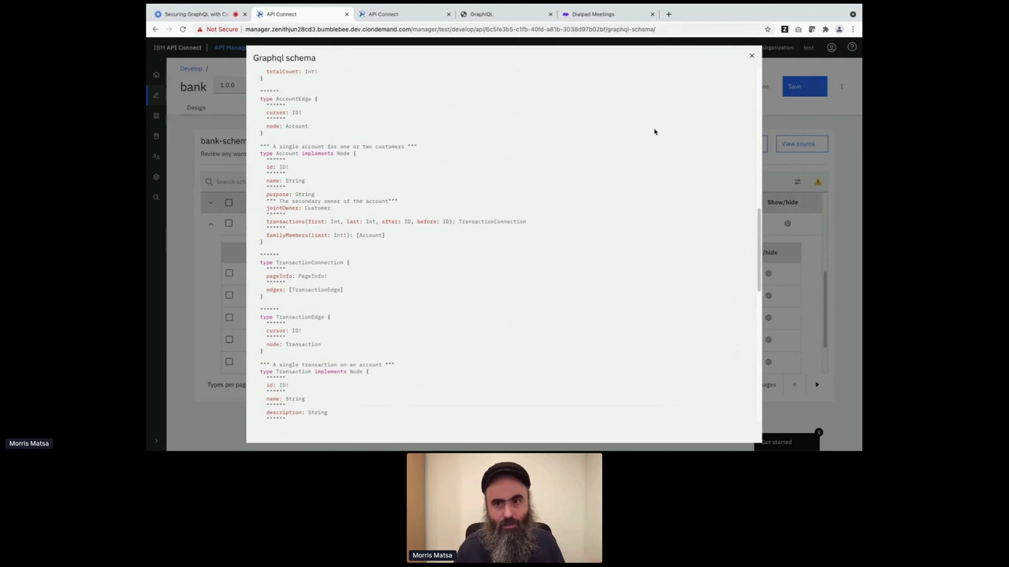
- Close the schema source and set the Account type's field weights to 5.0 for jointOwner and 7.0 for familyMembers
click(751, 55)
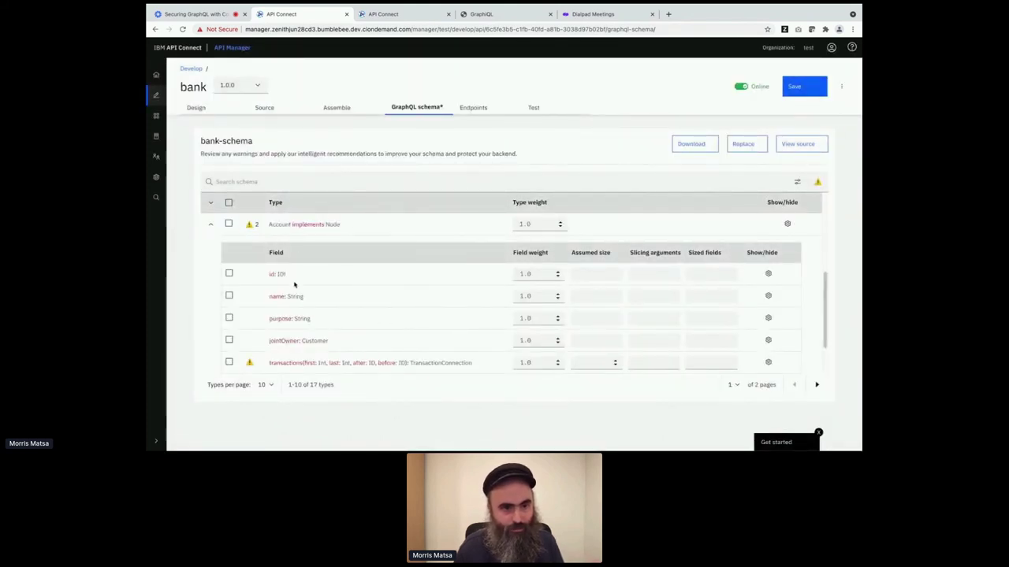
double_click(558, 338)
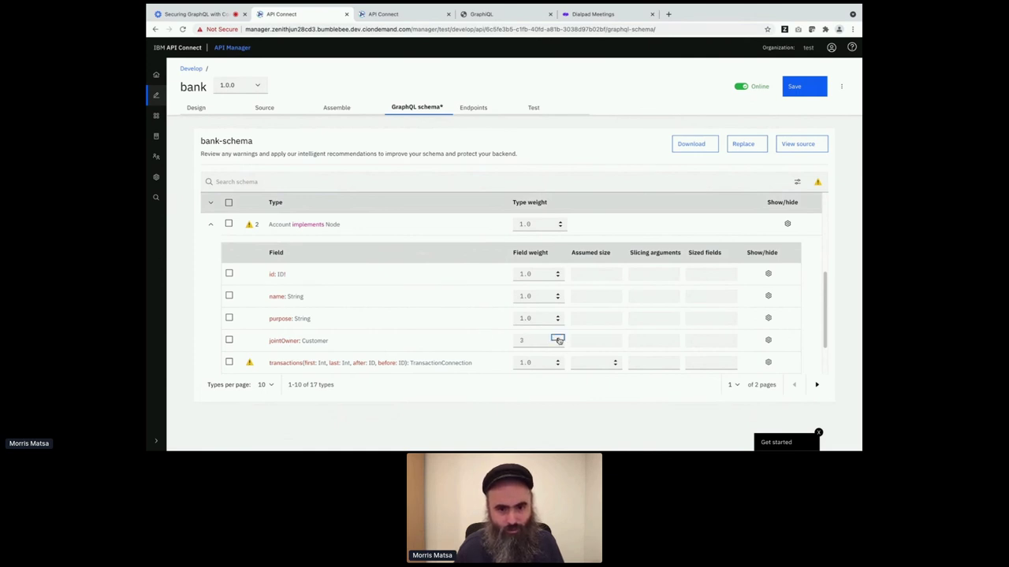
click(557, 338)
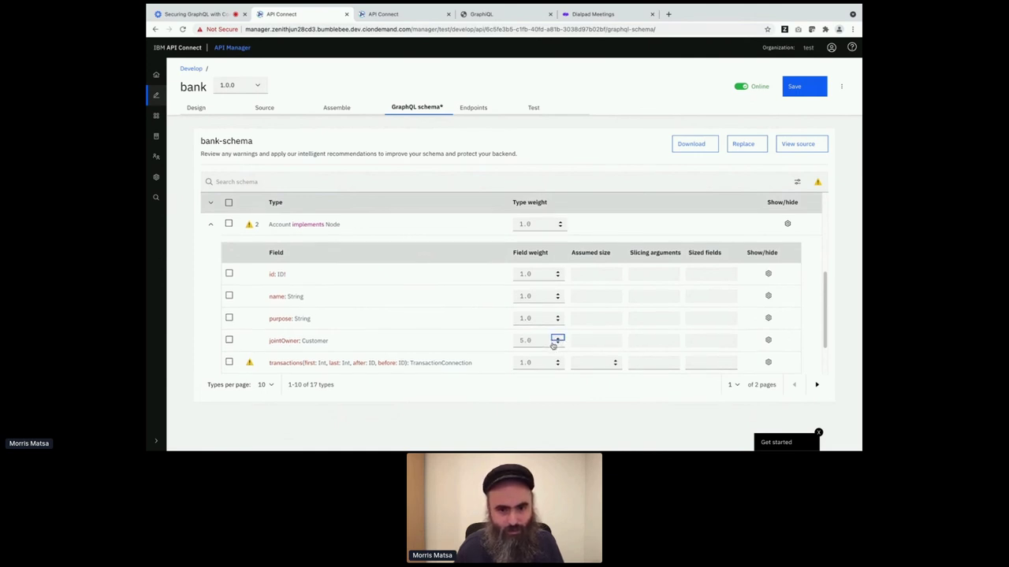
scroll(484, 342, down, 2)
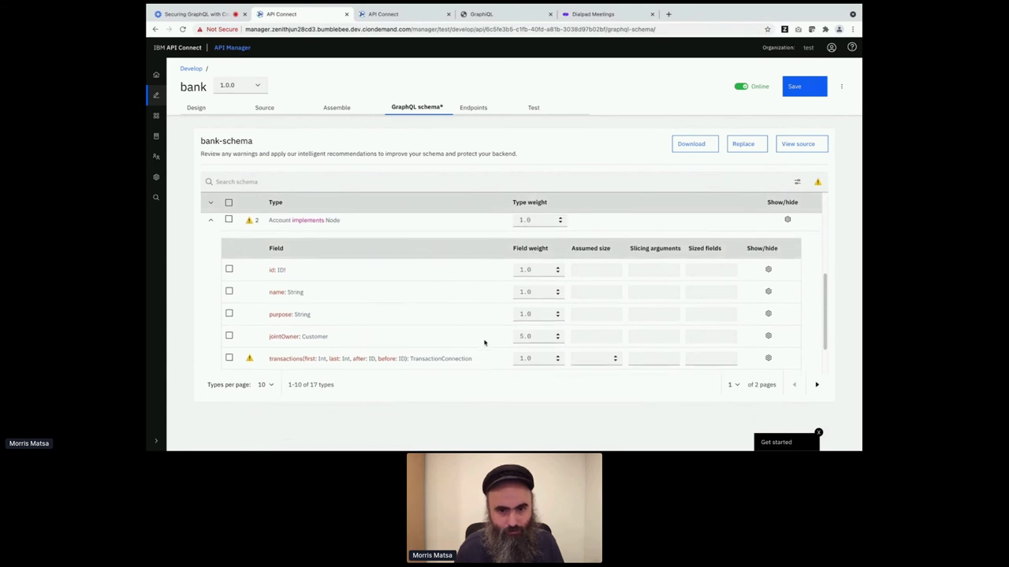
double_click(558, 324)
double_click(558, 324)
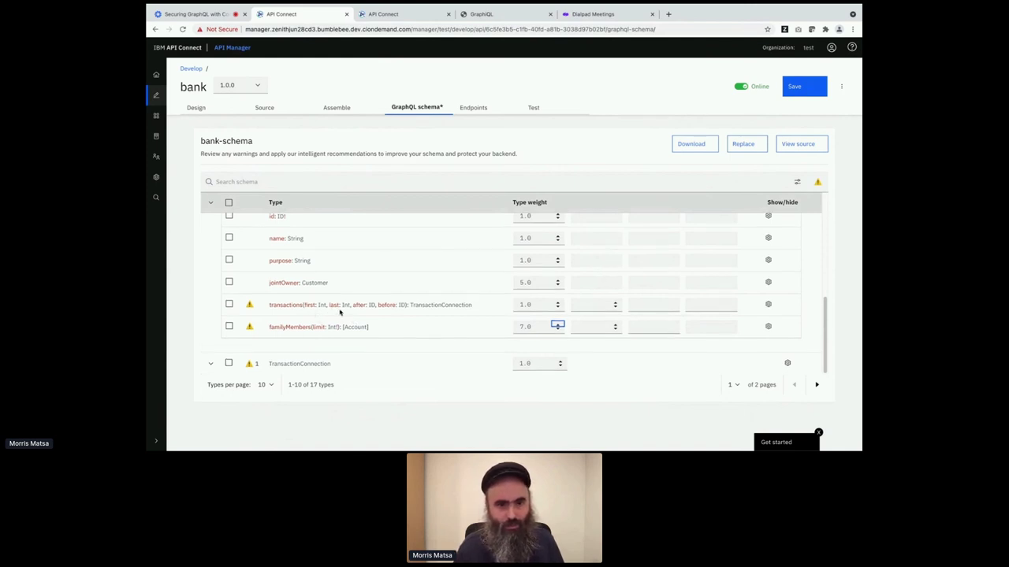
click(340, 311)
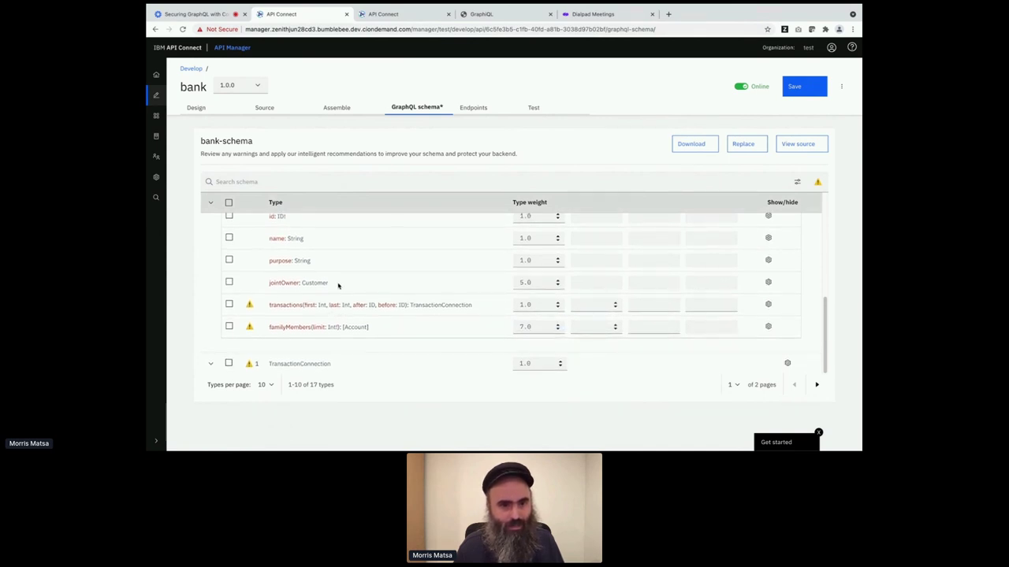
- Apply the recommendation for Account.transactions that adds slicing arguments "first" and "last" with sized field "edges"
click(250, 305)
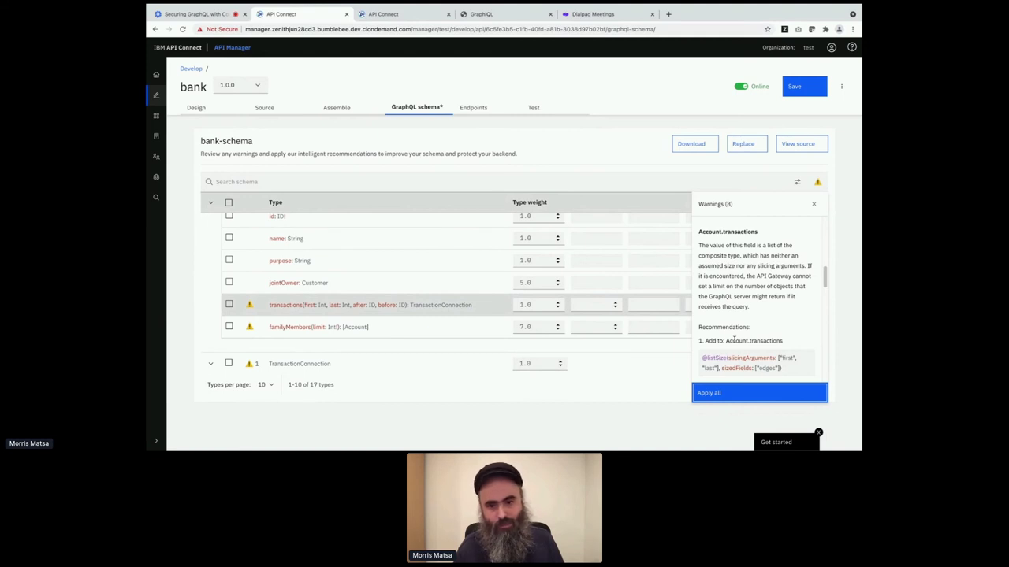
scroll(736, 339, down, 2)
scroll(738, 337, down, 5)
scroll(738, 337, up, 5)
scroll(739, 337, down, 1)
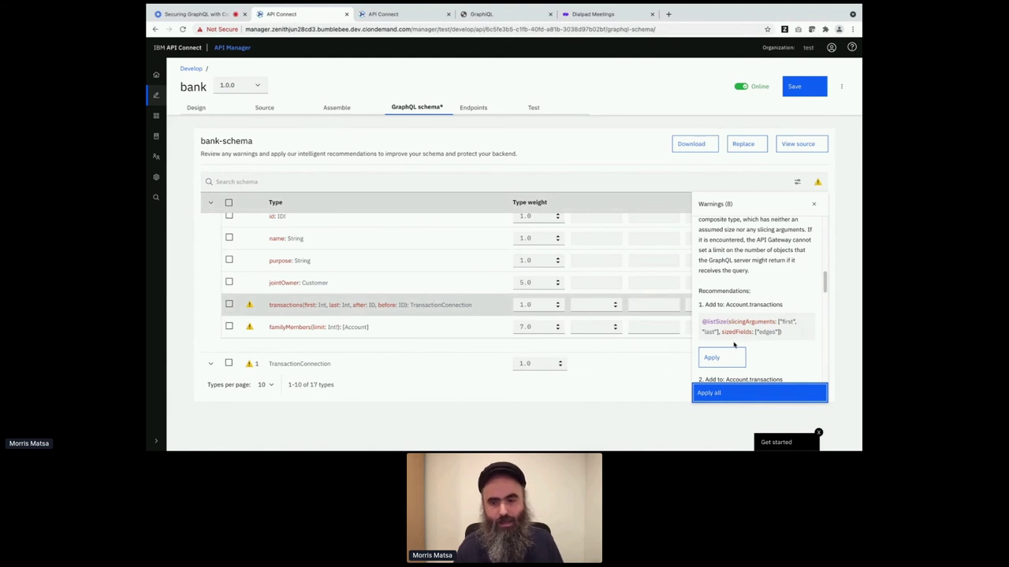
click(726, 357)
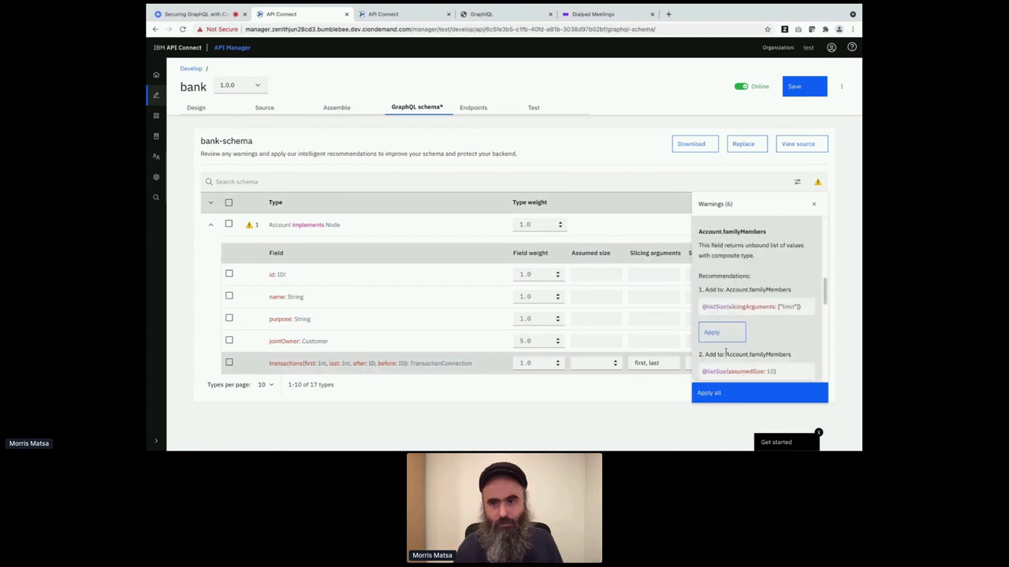
- Apply all remaining schema recommendations at once, close the warnings, and save the bank API
click(729, 393)
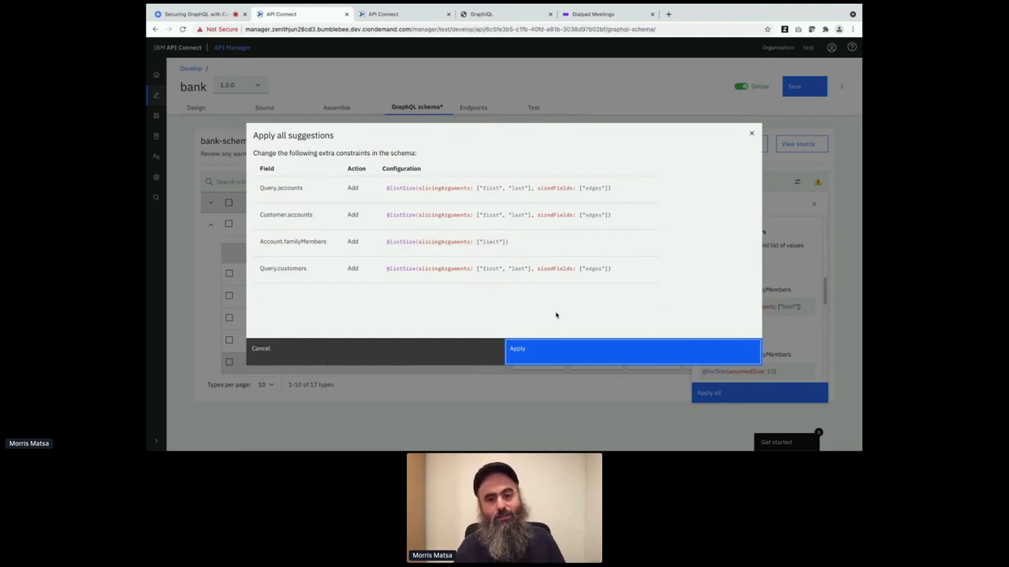
click(567, 344)
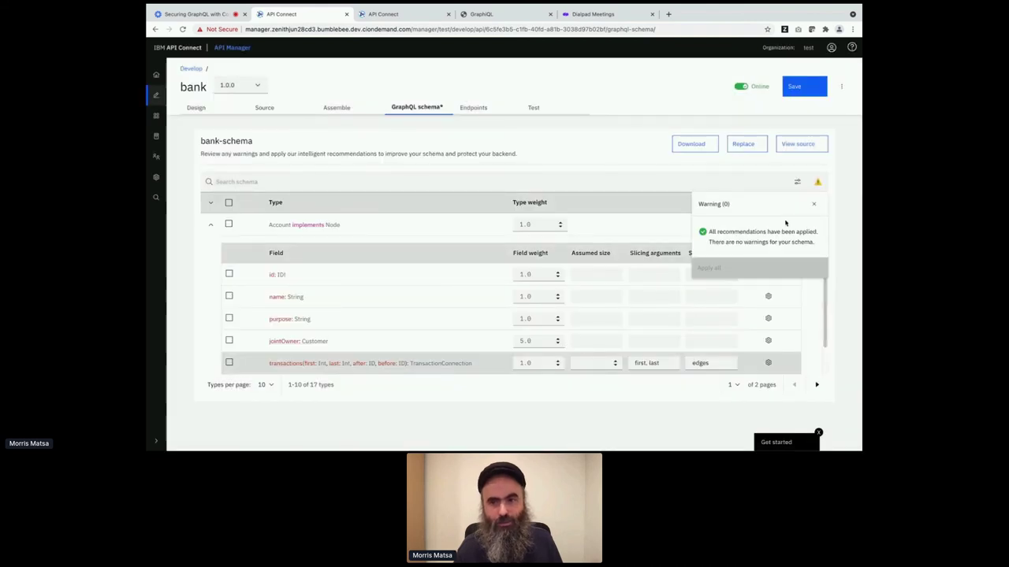
click(813, 204)
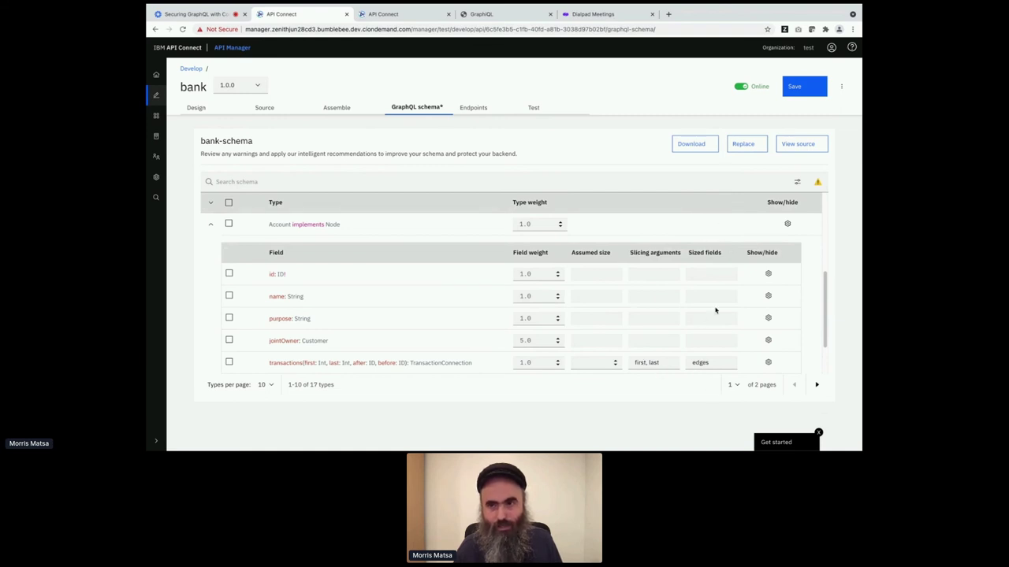
click(806, 89)
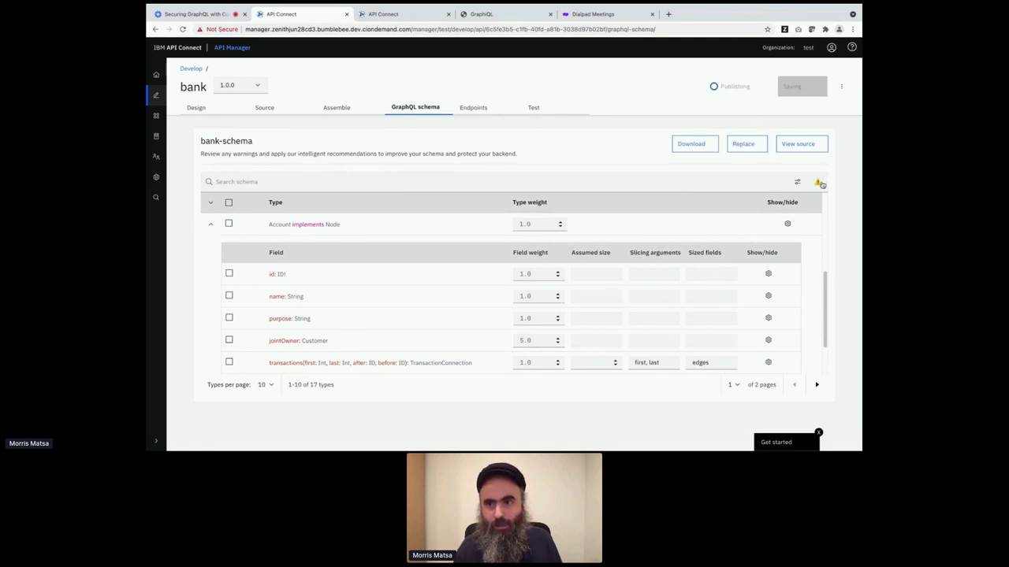
- Review the full schema source, examining the cost and listSize directives on the Account type's fields, and close it
click(797, 144)
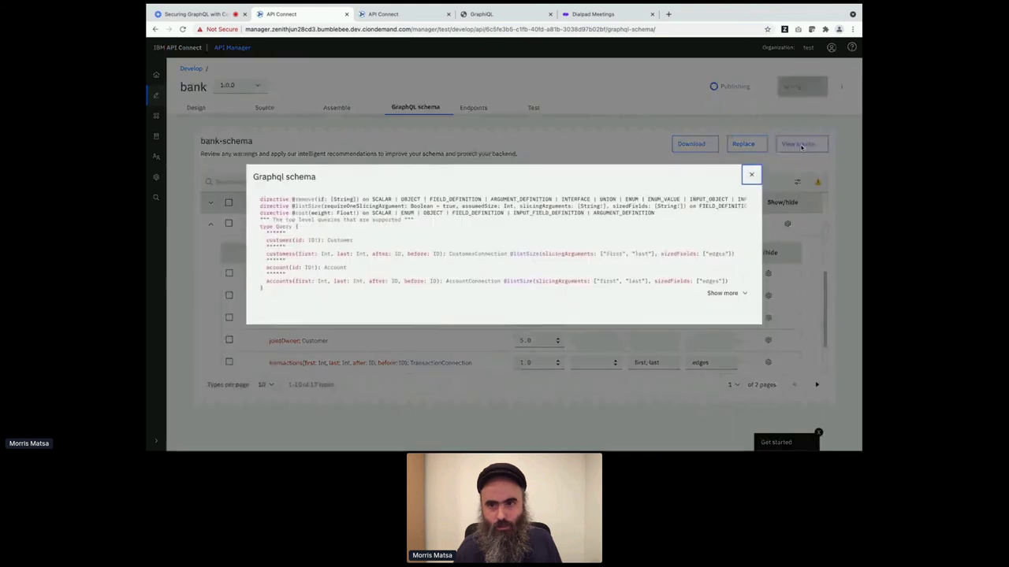
click(722, 293)
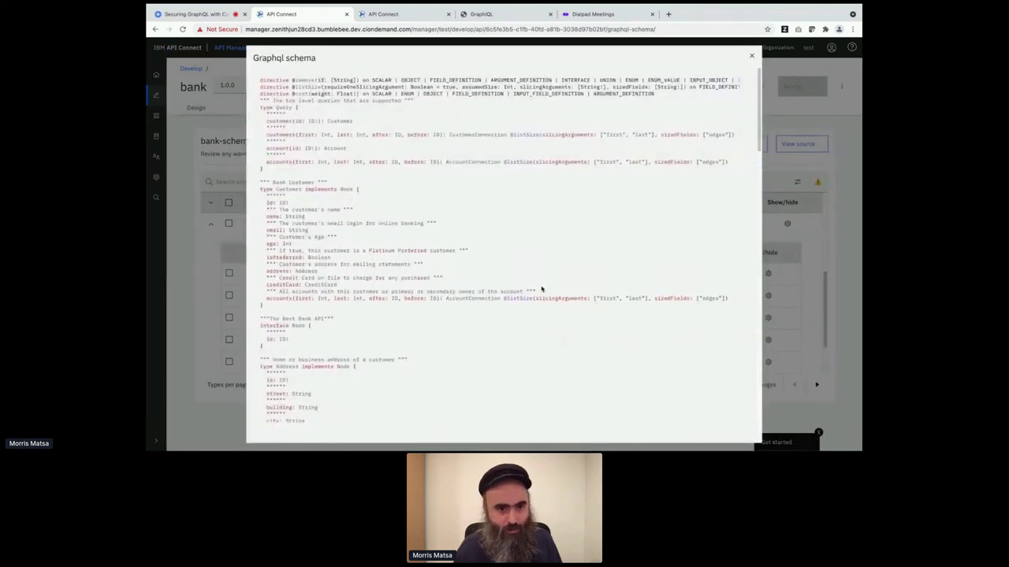
scroll(540, 289, down, 2)
scroll(540, 289, down, 10)
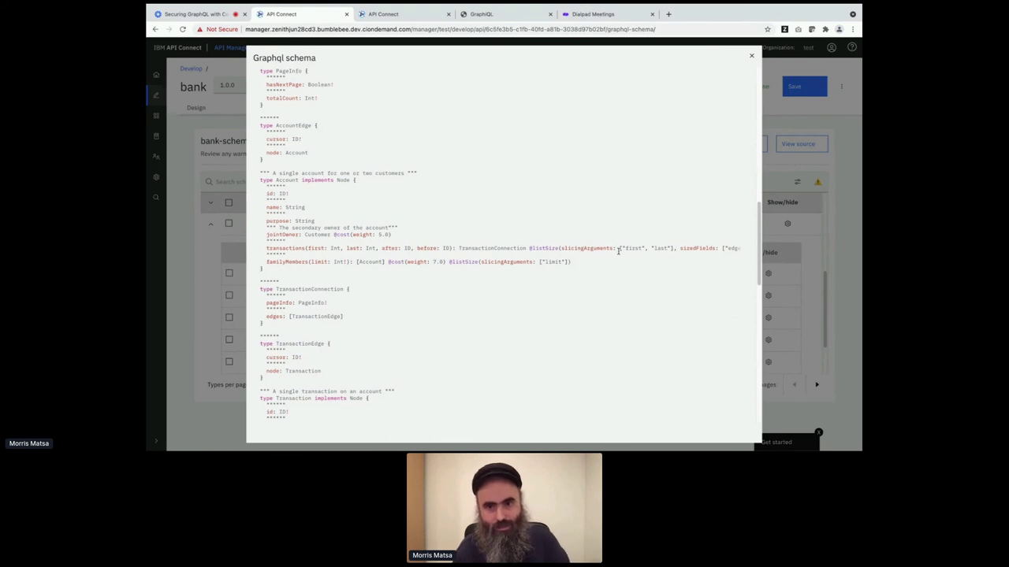
scroll(623, 256, right, 2)
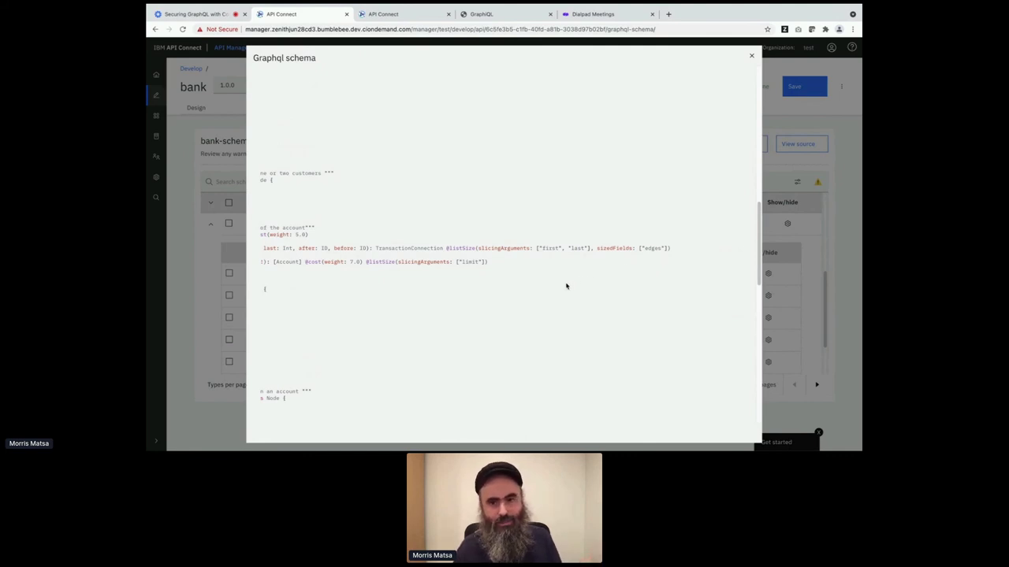
click(751, 59)
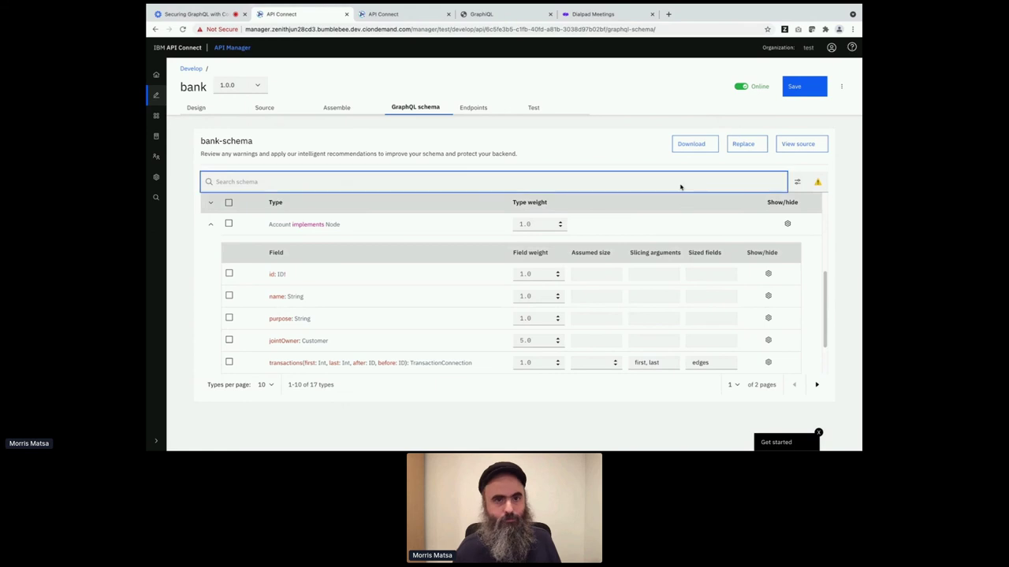
- Switch to the GraphiQL page and collapse the query limit details
click(480, 15)
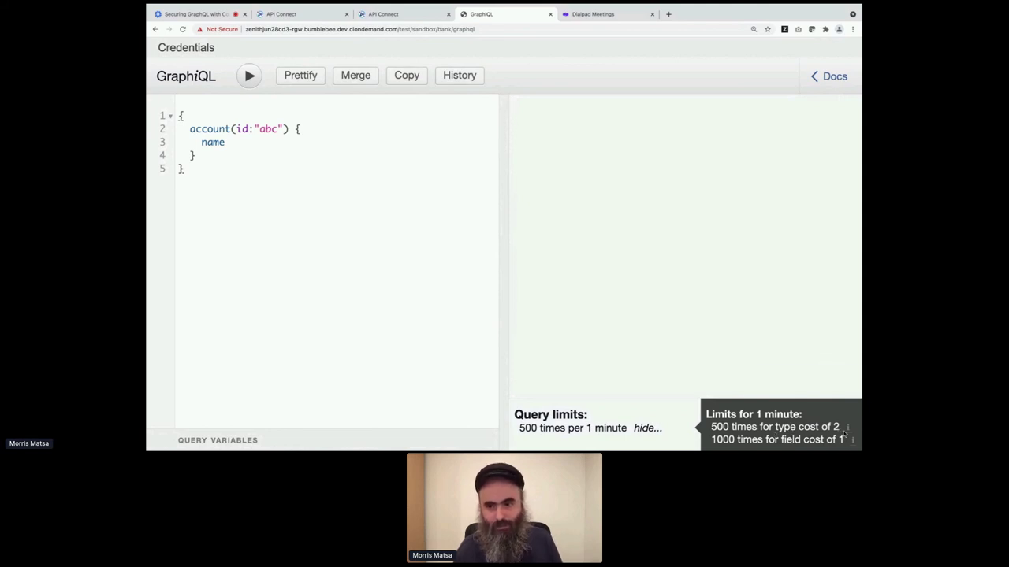
click(652, 430)
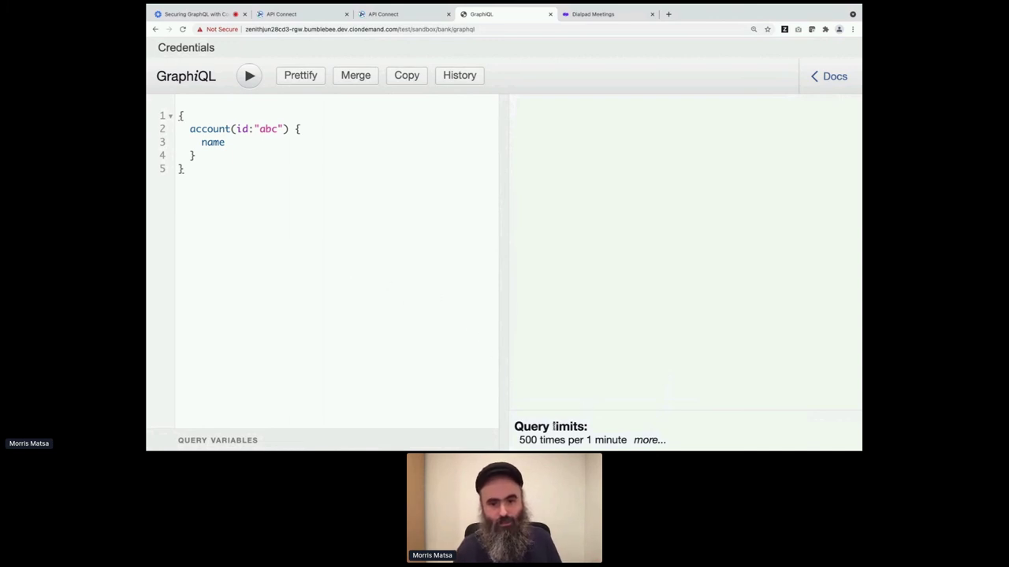
key(super+plus)
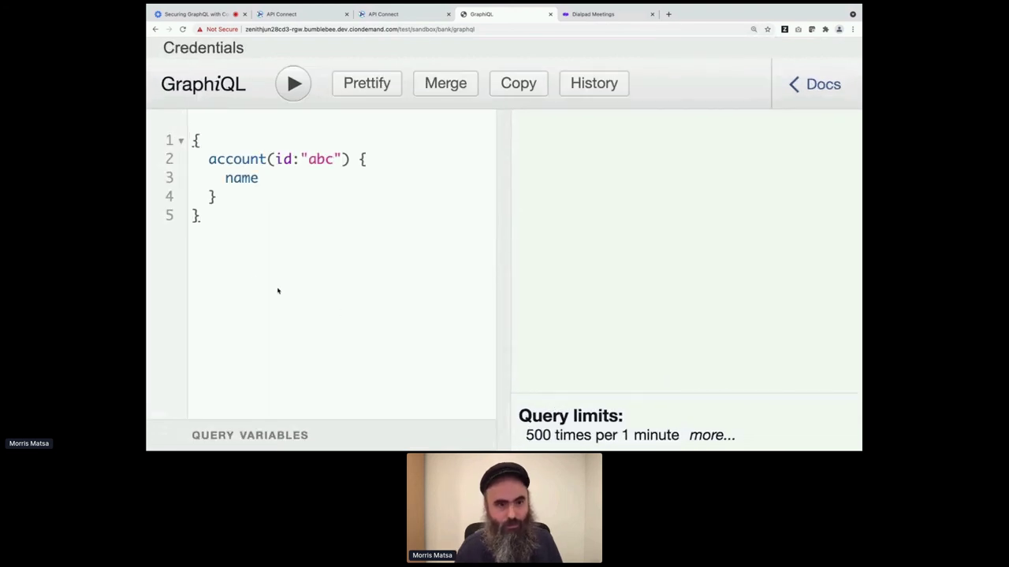
- Add a jointOwner selection block below the name field in the account query
click(293, 179)
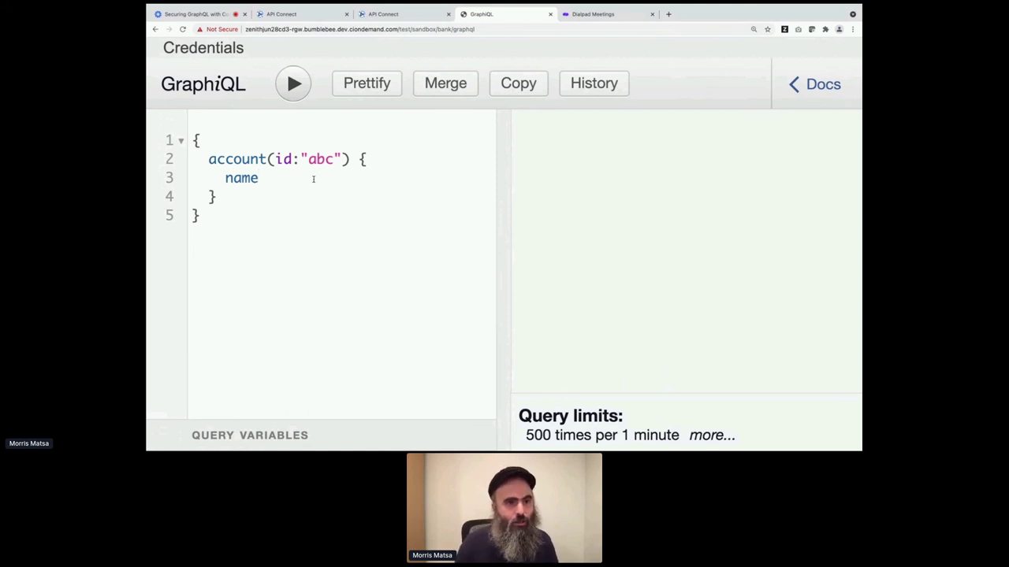
key(Return)
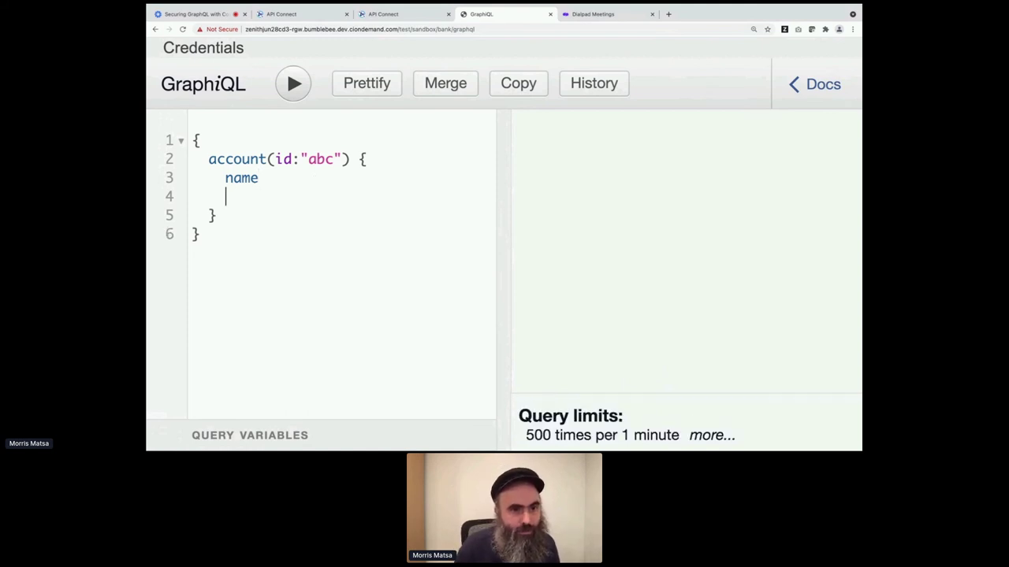
text(jo)
key(Return)
text({)
key(Return)
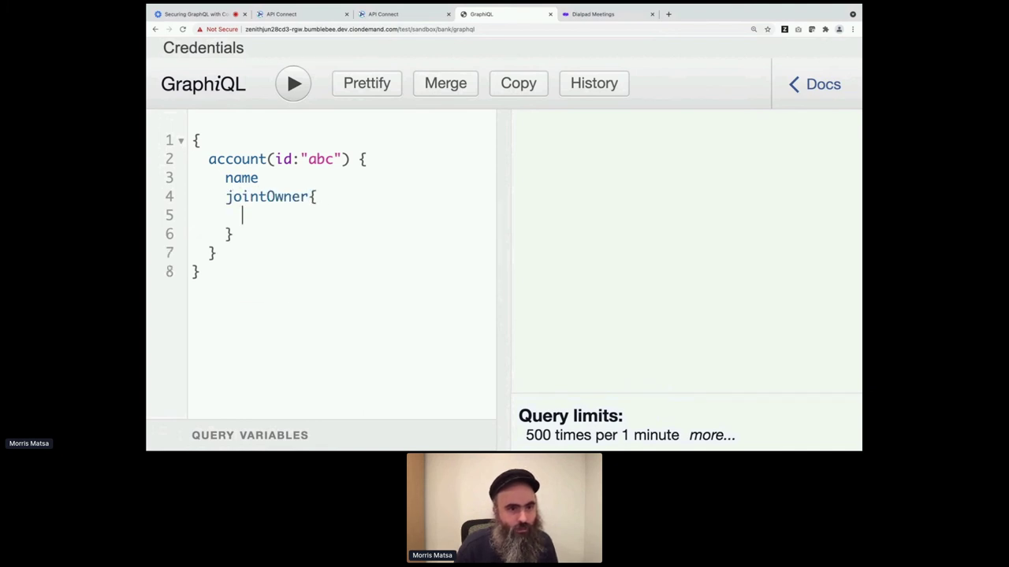
- Inside jointOwner, add a creditCard block that requests the number and pin fields
text(cre)
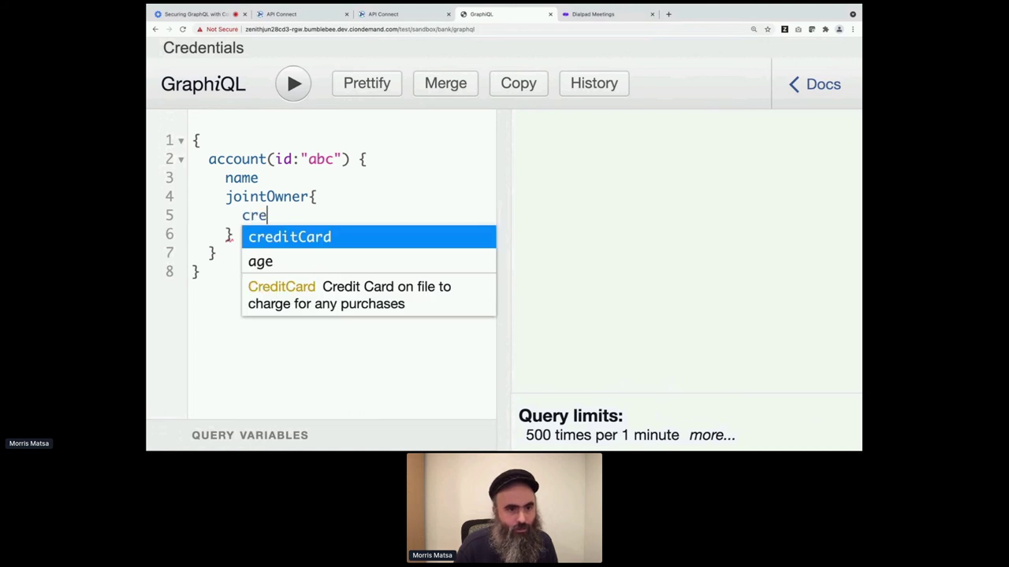
key(Return)
text({)
key(Return)
text(nu)
key(Return)
key(Return)
text(pi)
key(Return)
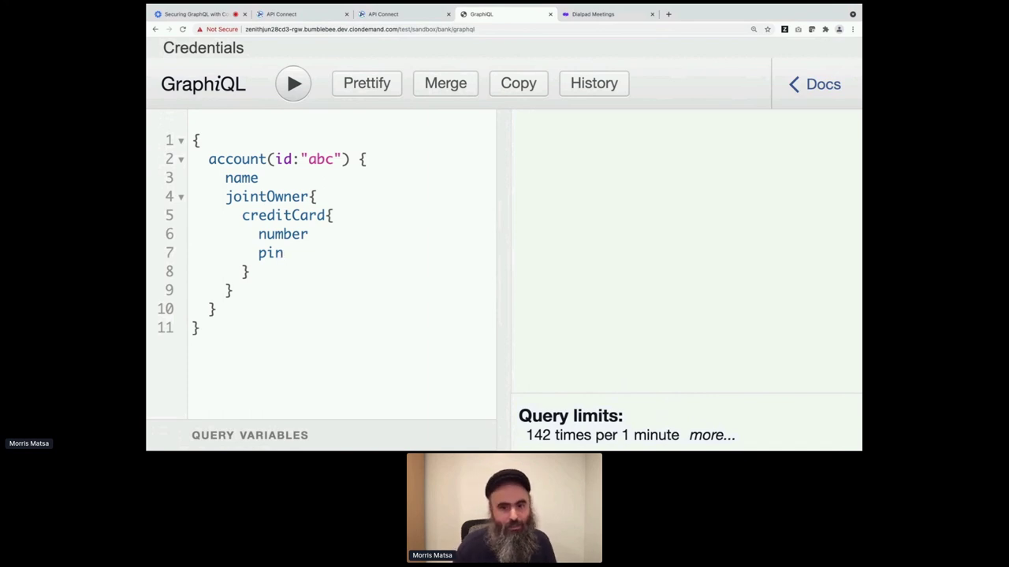
- Below the jointOwner block, add the transactions field to the account query with the argument last: 5
key(Down)
key(Down)
key(Return)
text(tra)
key(Return)
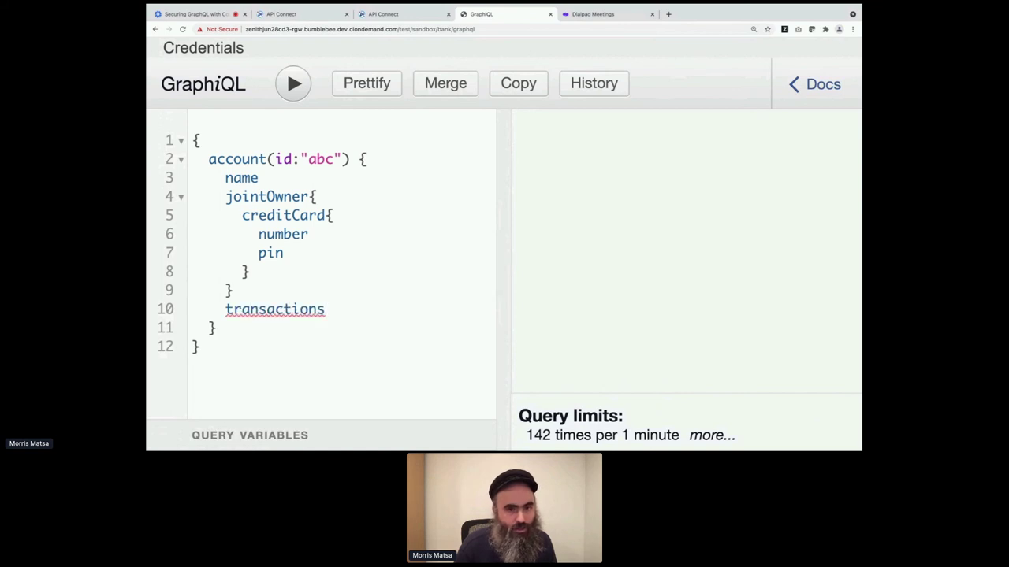
text(()
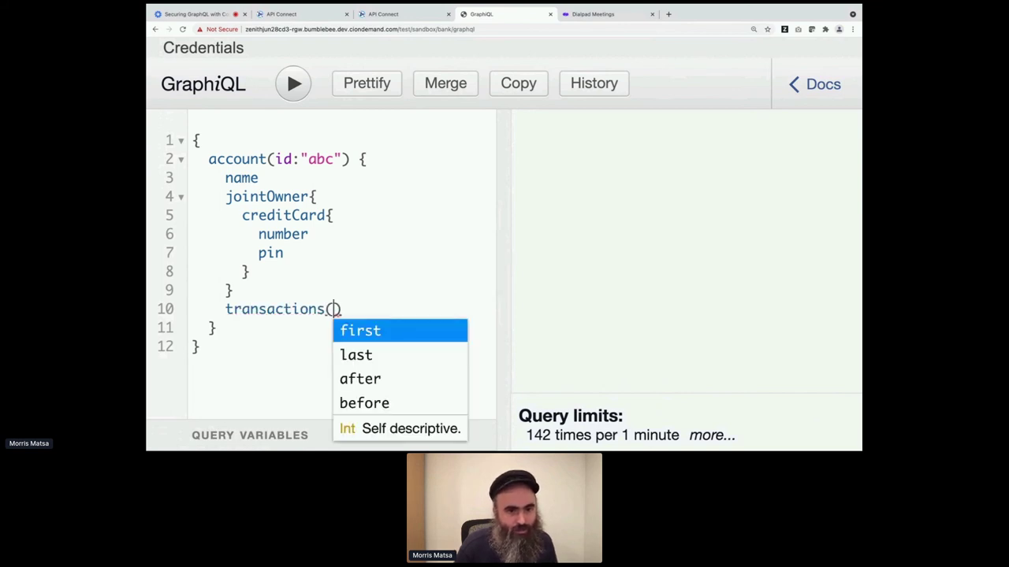
key(Down)
key(Return)
text(: 5)
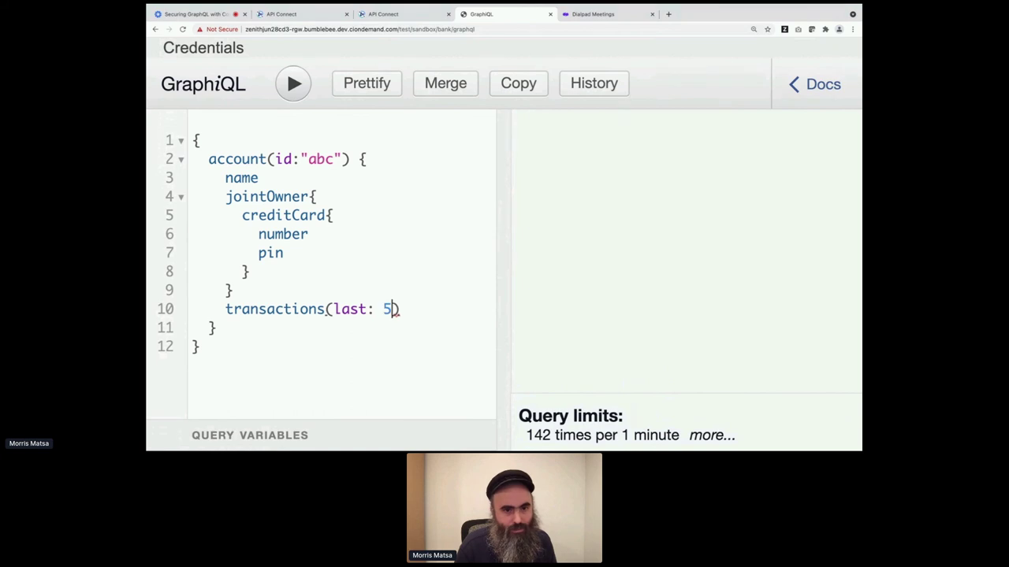
text())
key(Escape)
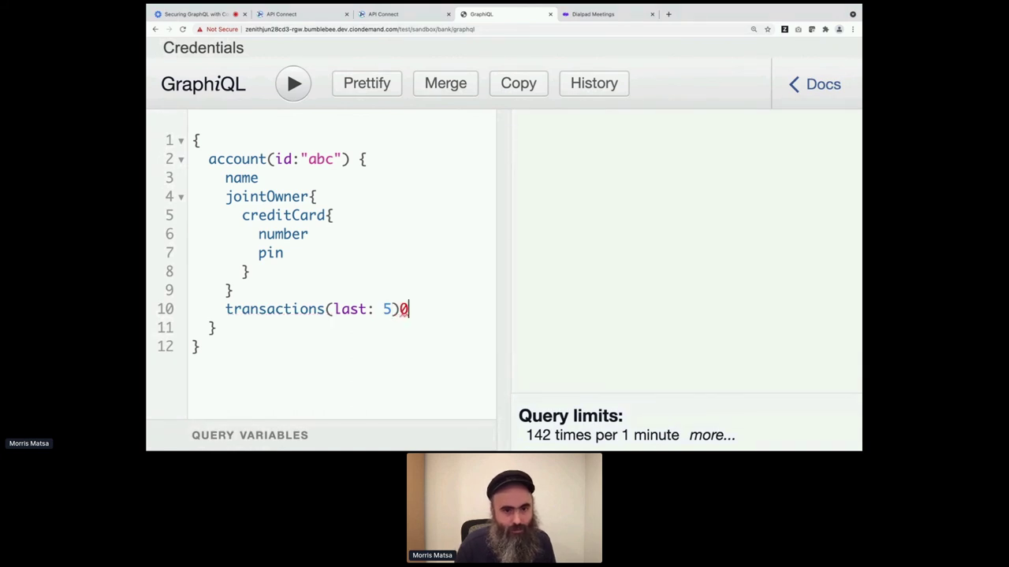
- Give transactions a selection block containing edges with a nested node block
text({)
key(Return)
text(n)
key(BackSpace)
text(ed)
key(Return)
text({)
key(Return)
text(nod)
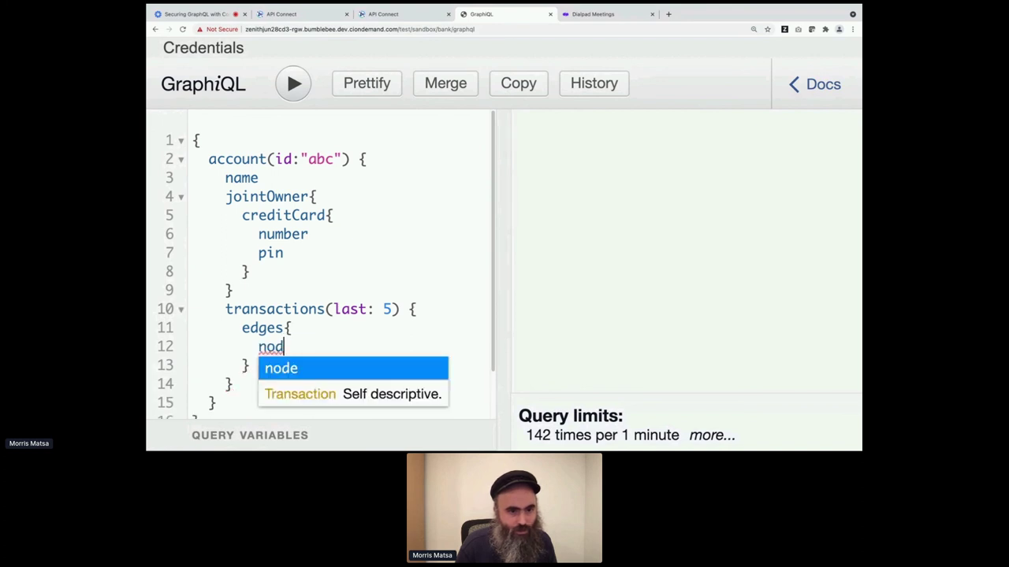
key(Return)
text({)
key(Return)
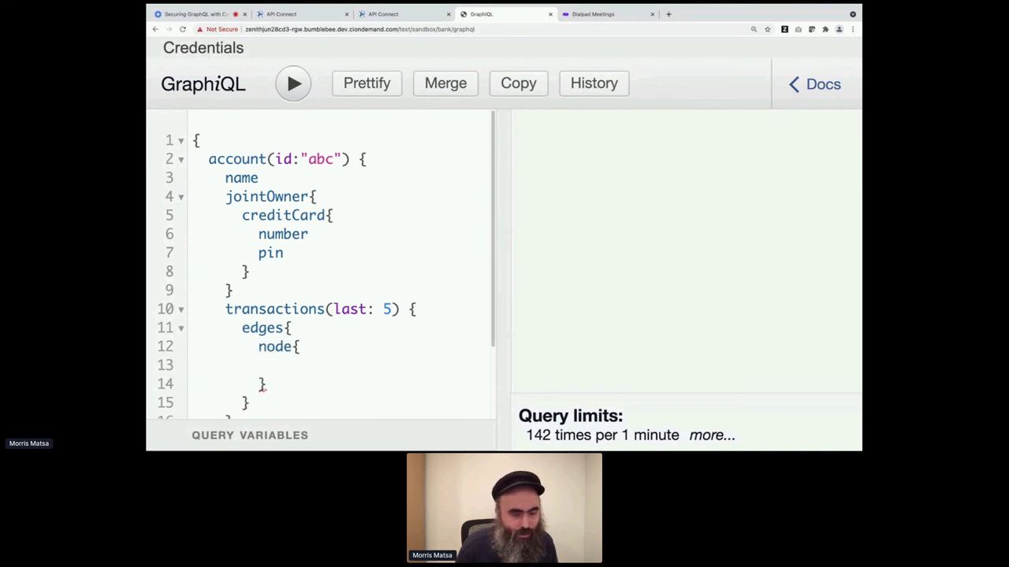
- Request the description and amount fields inside the transaction node block
text(de)
key(Return)
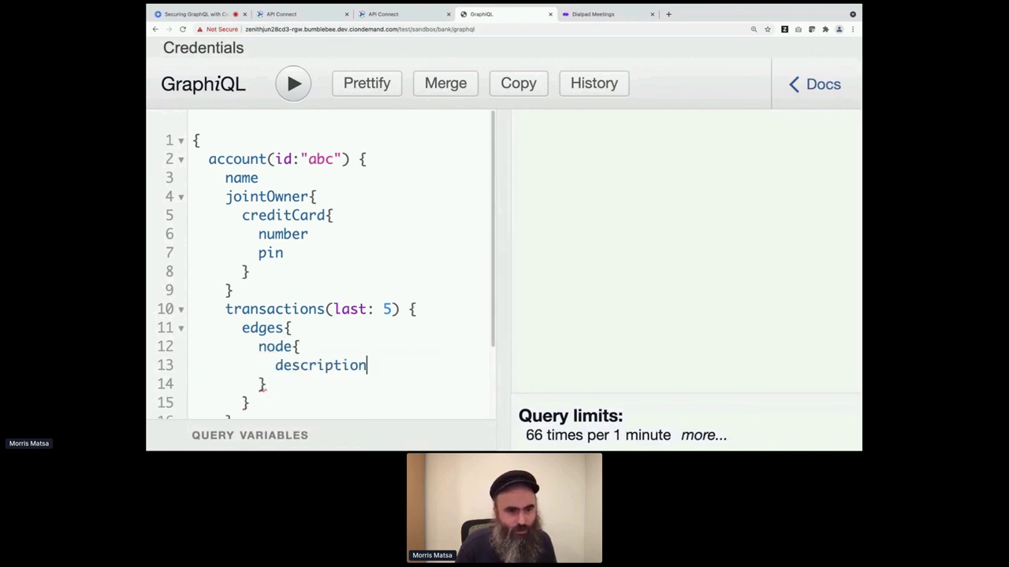
key(Return)
key(ctrl+space)
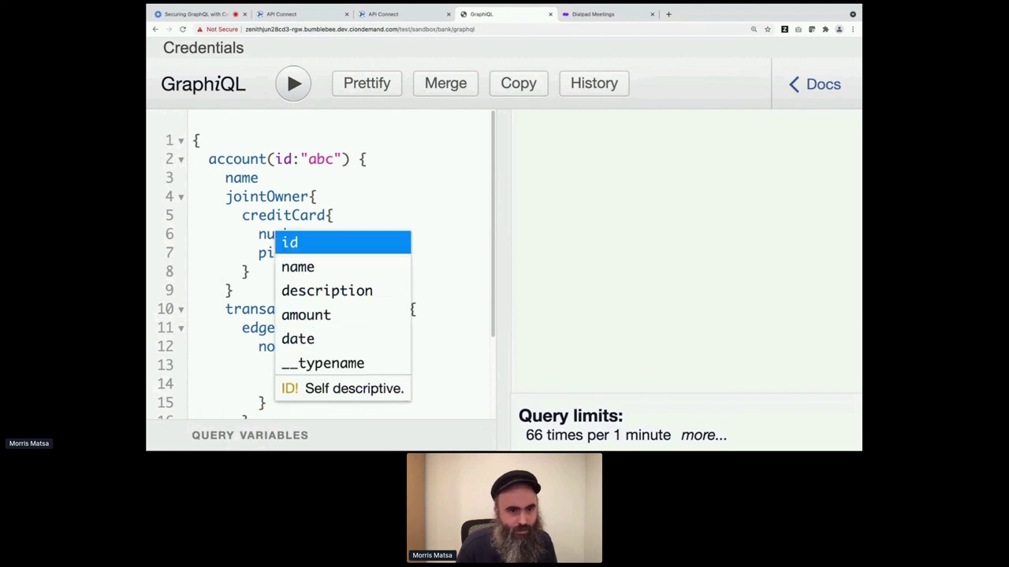
key(Down)
key(Down)
key(Down)
key(Return)
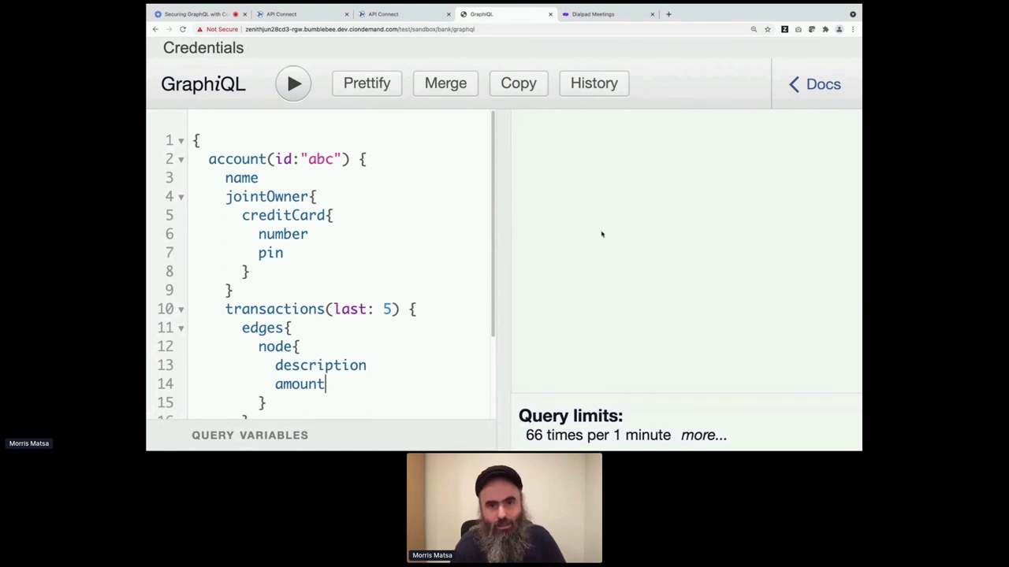
- Run the account query and review the returned joint owner and transactions data in the response
click(294, 86)
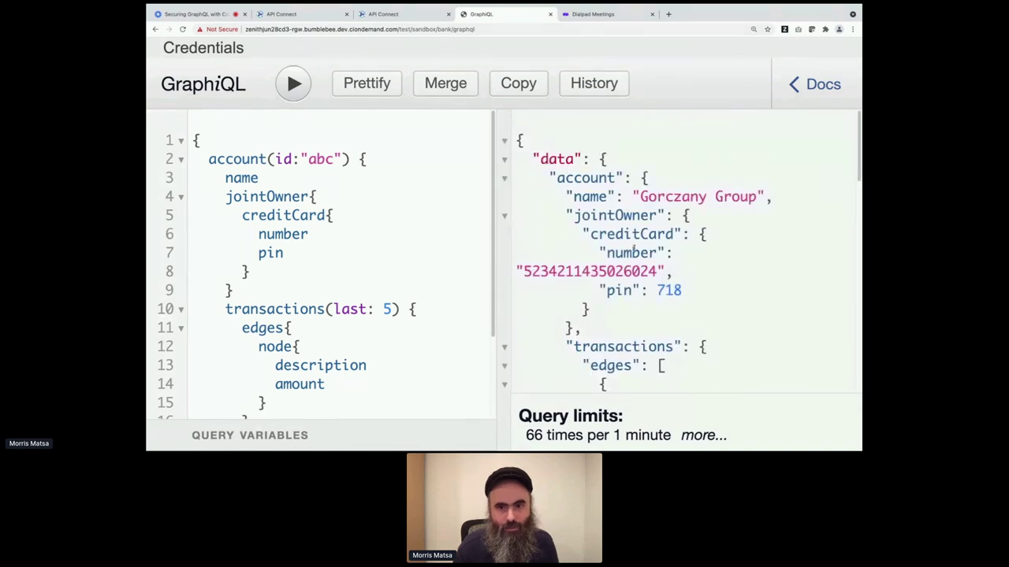
scroll(631, 260, down, 5)
scroll(616, 272, up, 3)
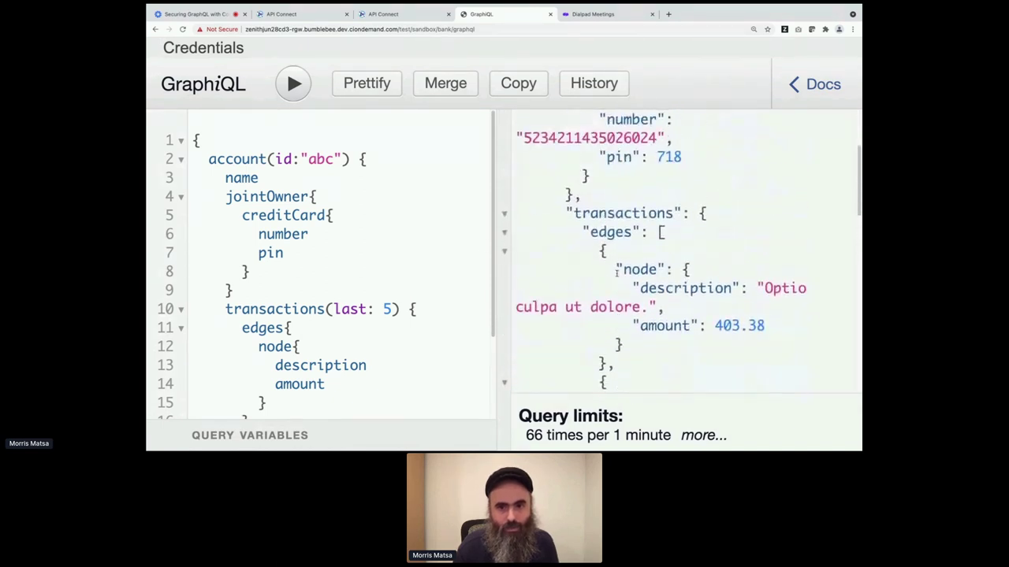
scroll(617, 272, up, 3)
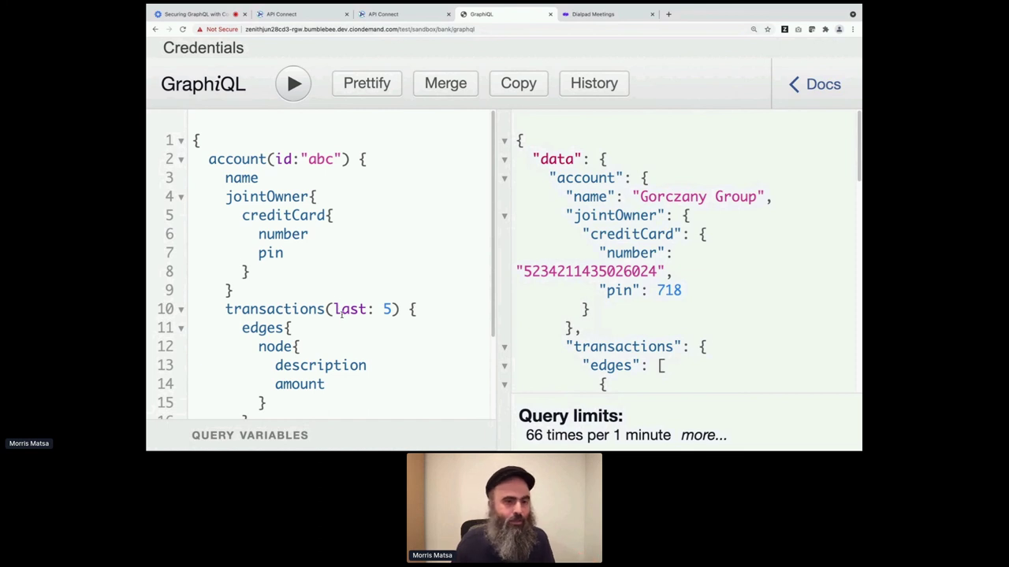
mouse_move(335, 310)
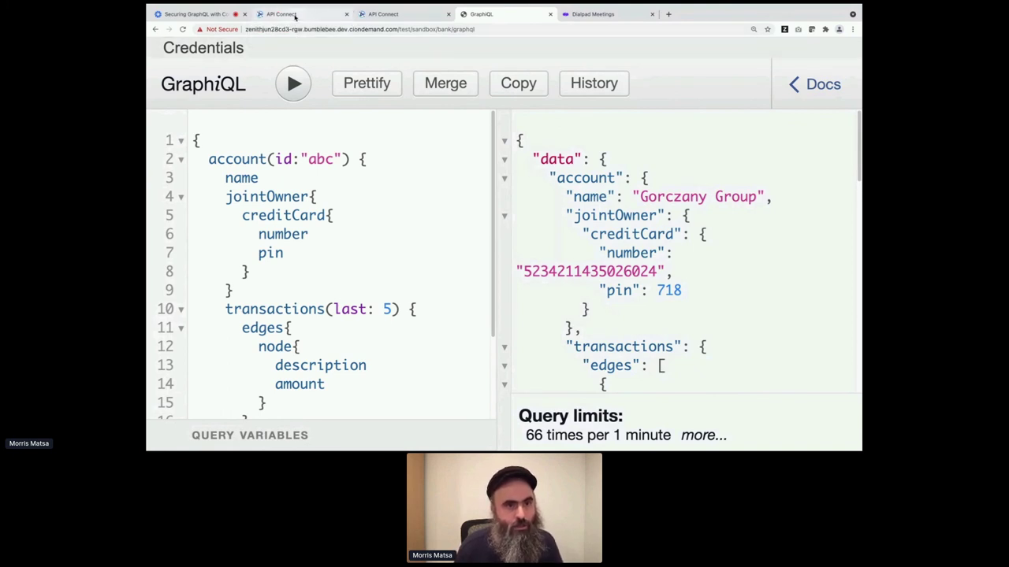
- Switch to the bank schema in API Connect, set the CreditCard type weight to 100, and save the API
click(295, 16)
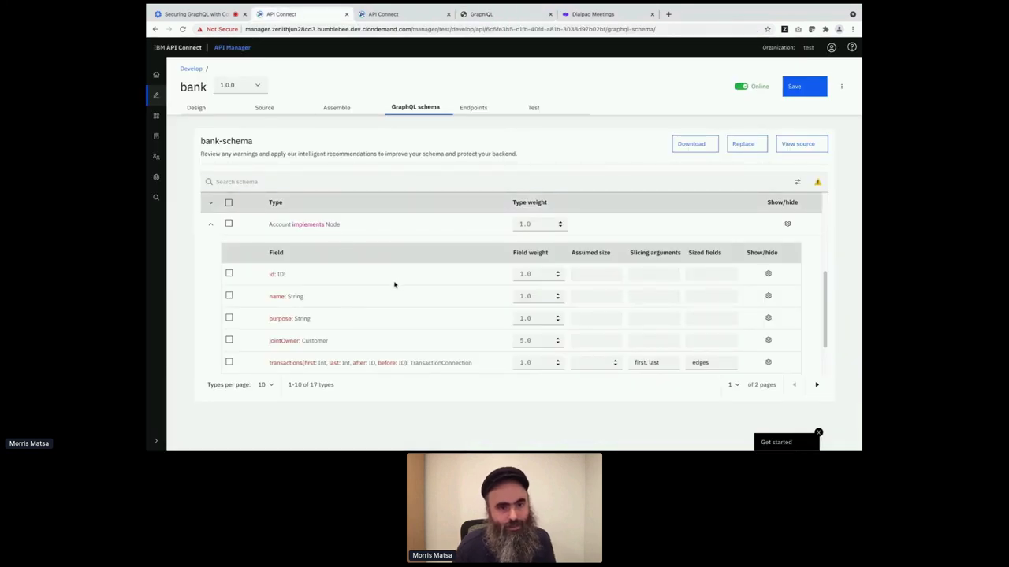
click(210, 227)
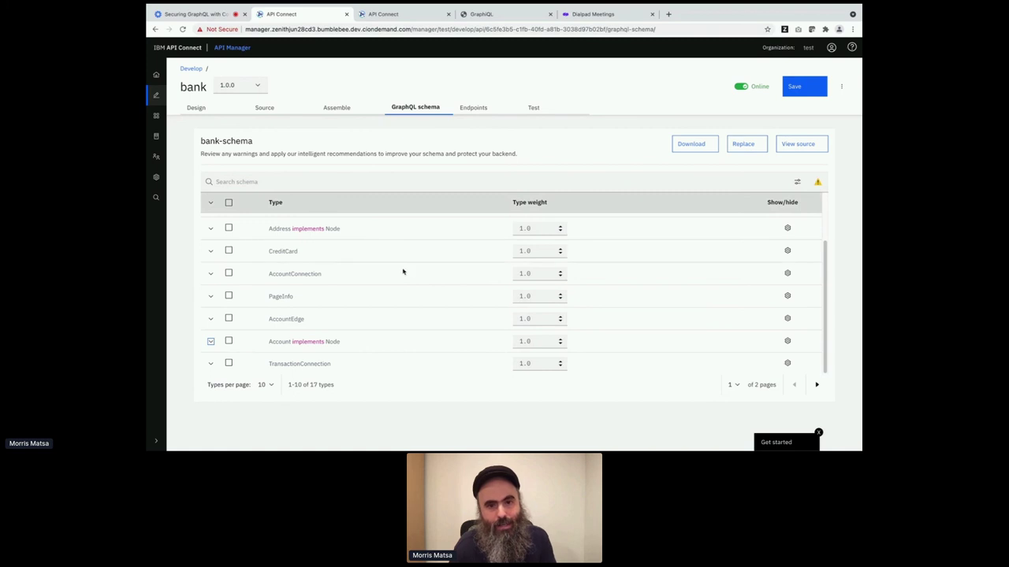
click(525, 252)
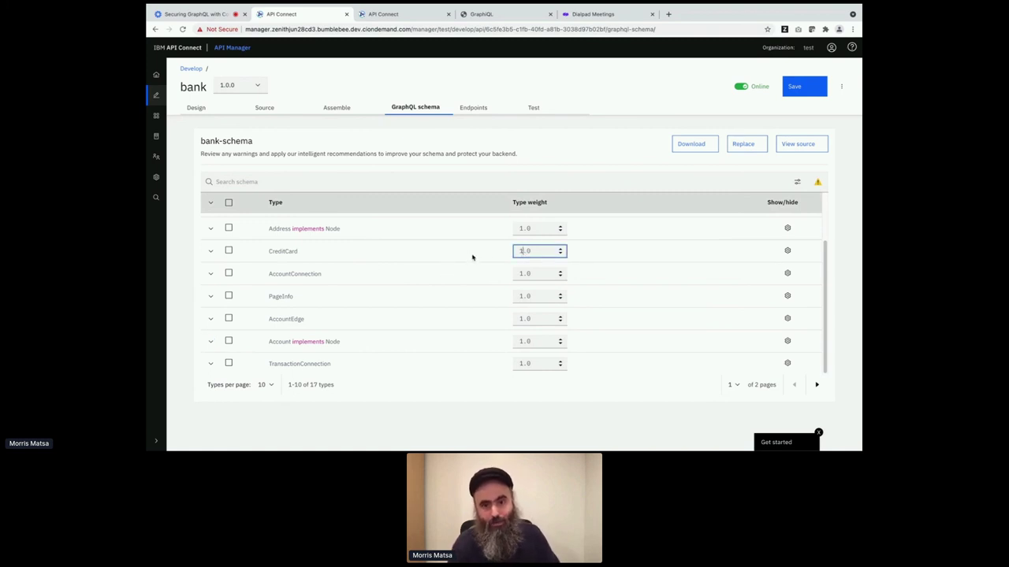
text(00)
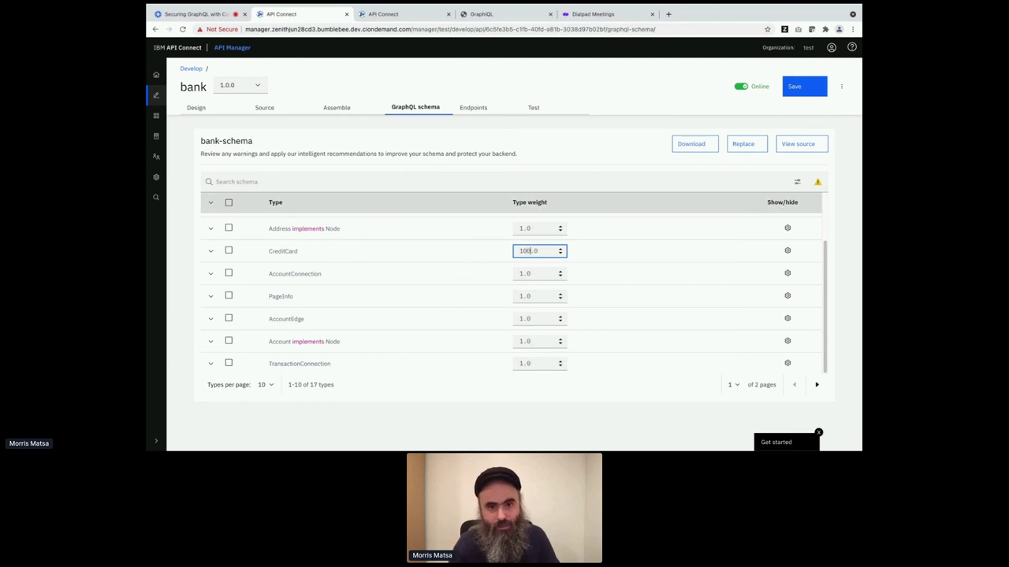
click(477, 255)
click(803, 89)
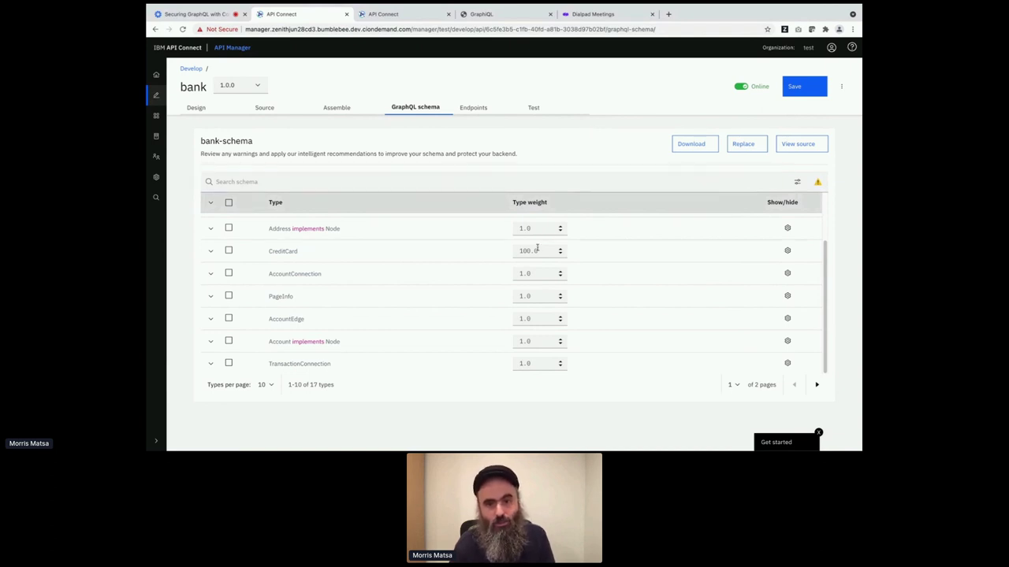
- Return to GraphiQL and delete the whole jointOwner block, including its creditCard fields, from the account query
click(482, 13)
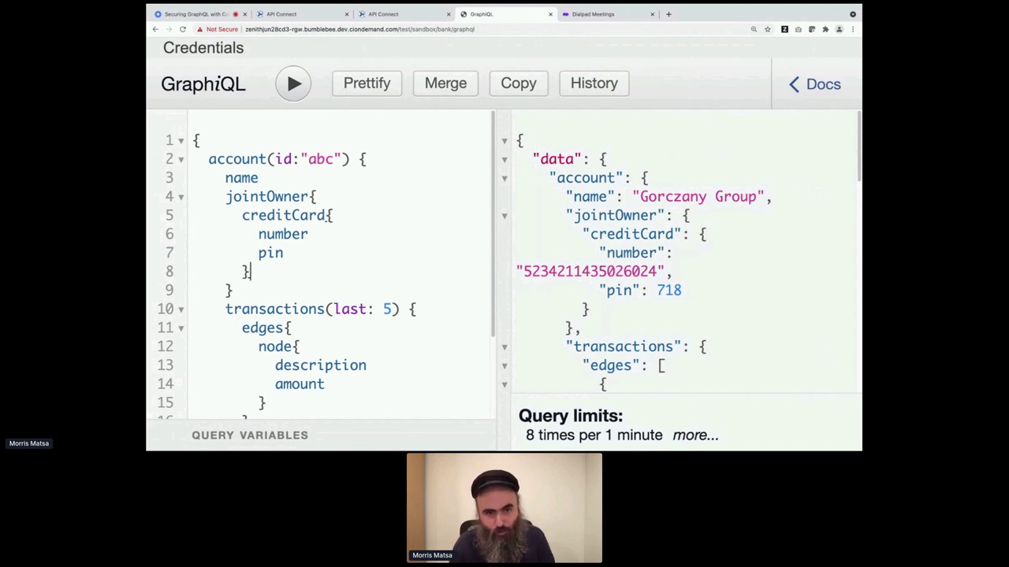
click(193, 309)
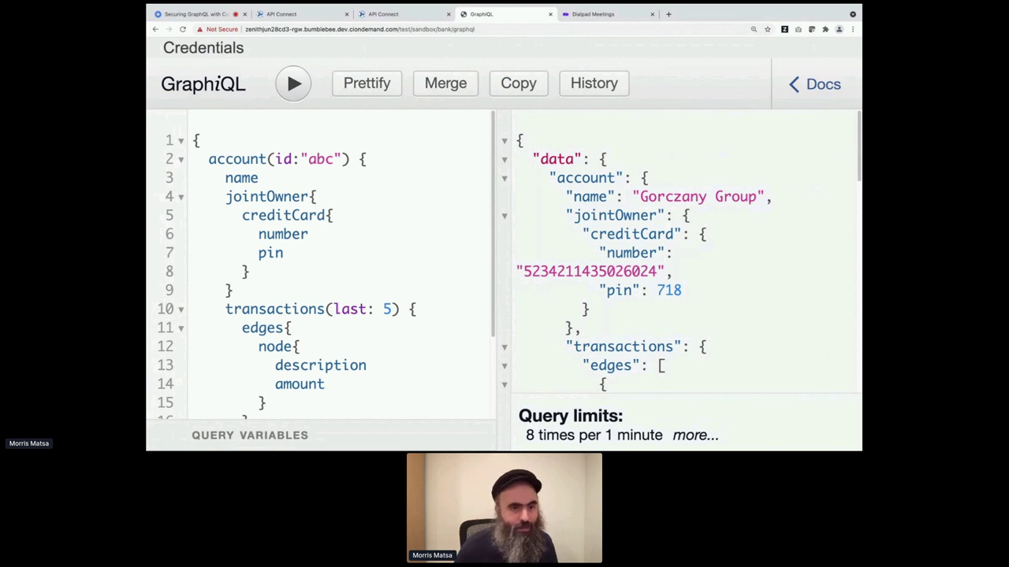
key(shift+Up)
key(shift+Up)
key(shift+Up)
key(shift+Up)
key(shift+Up)
key(shift+Up)
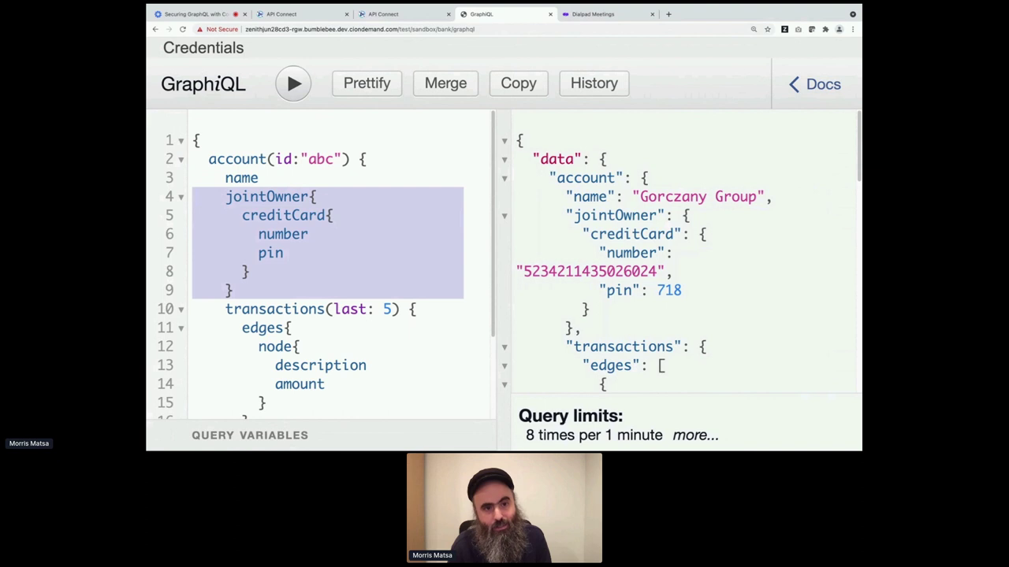
key(BackSpace)
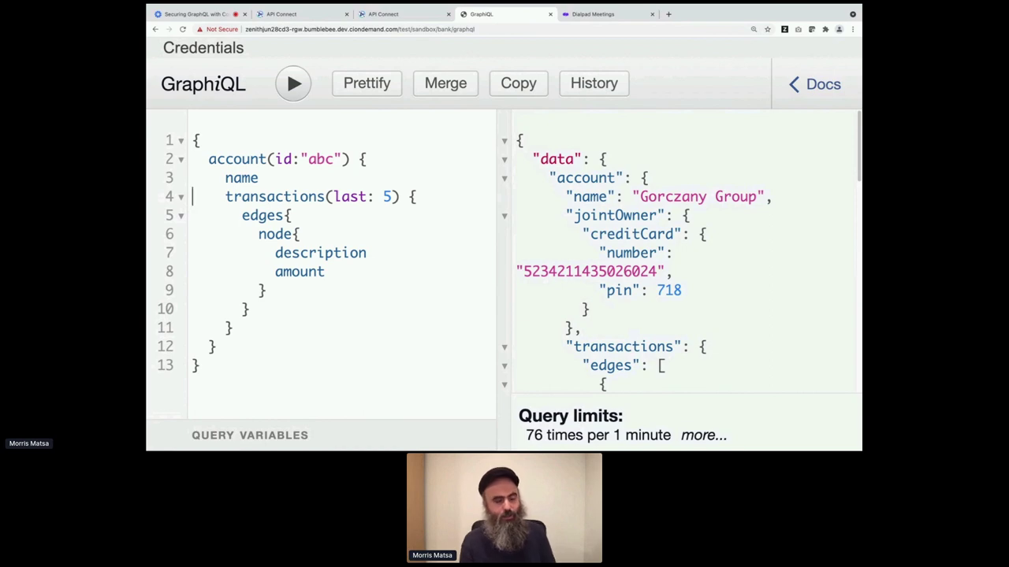
- Switch to Microsoft PowerPoint
key(super+Tab)
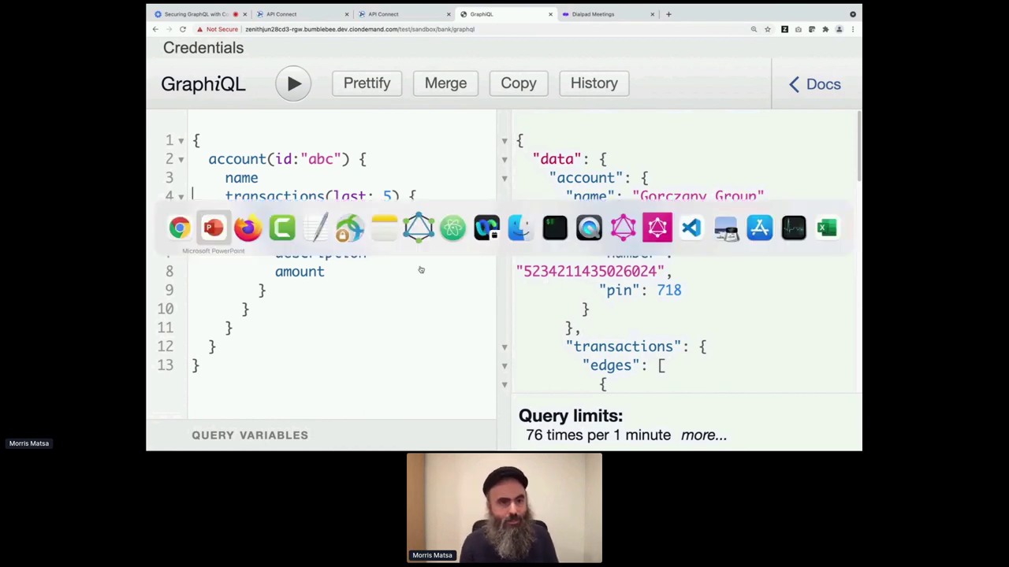